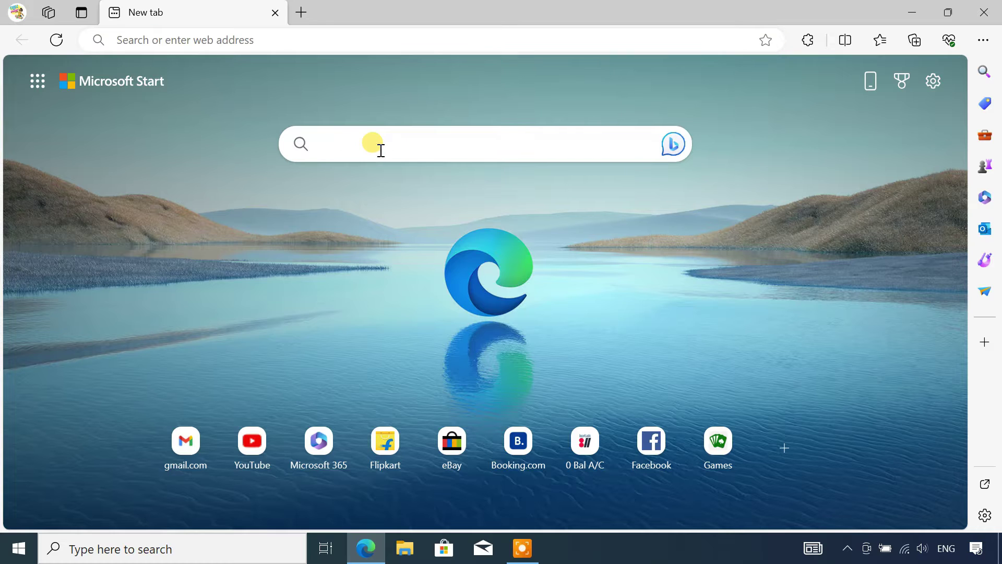
Search Bing for 'asus download center' and open the official ASUS Download Center result
text(asus download center)
key(Return)
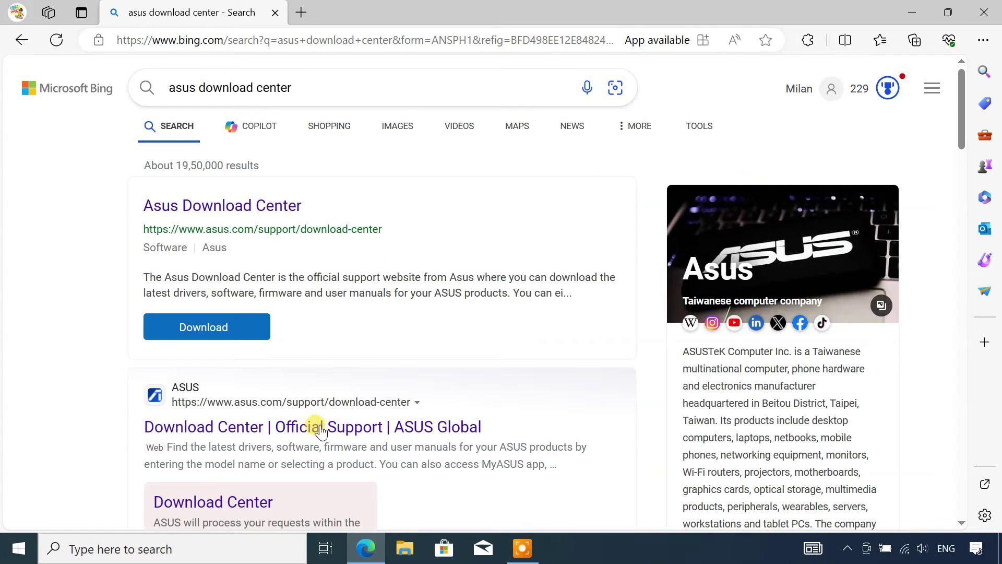
click(263, 428)
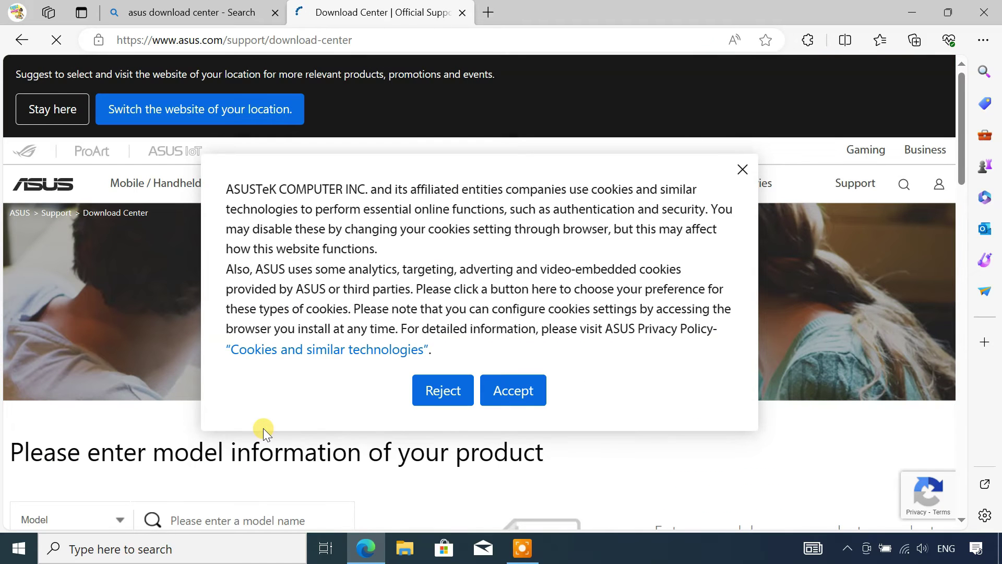
Accept the site's cookies, stay on the current regional site, and focus the model entry box
click(493, 401)
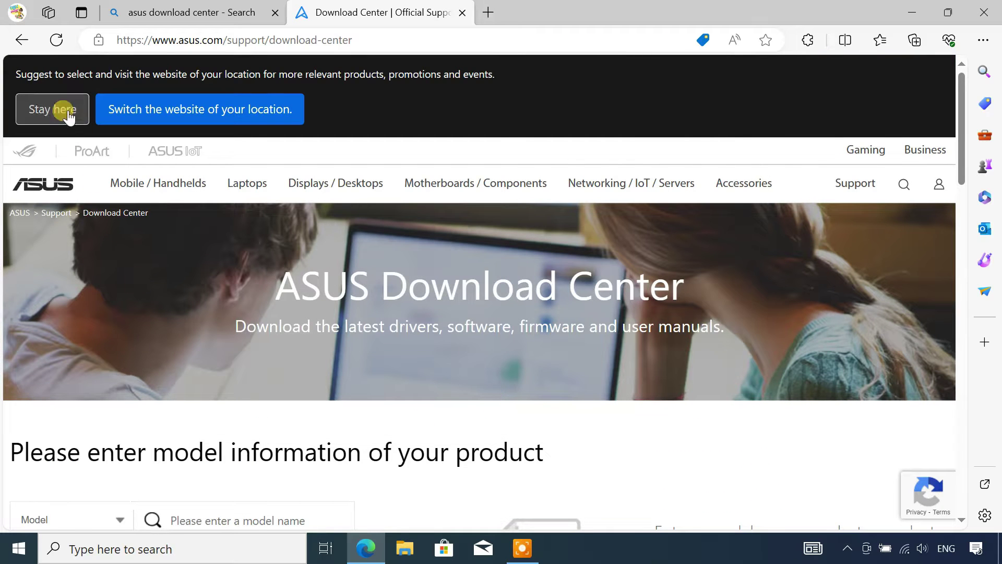
click(63, 110)
scroll(421, 403, down, 3)
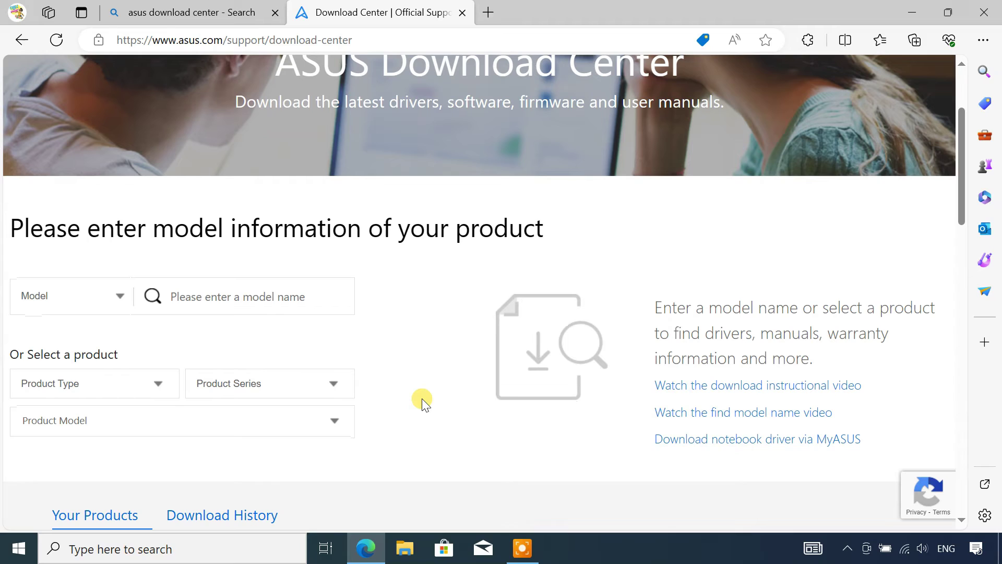
click(244, 298)
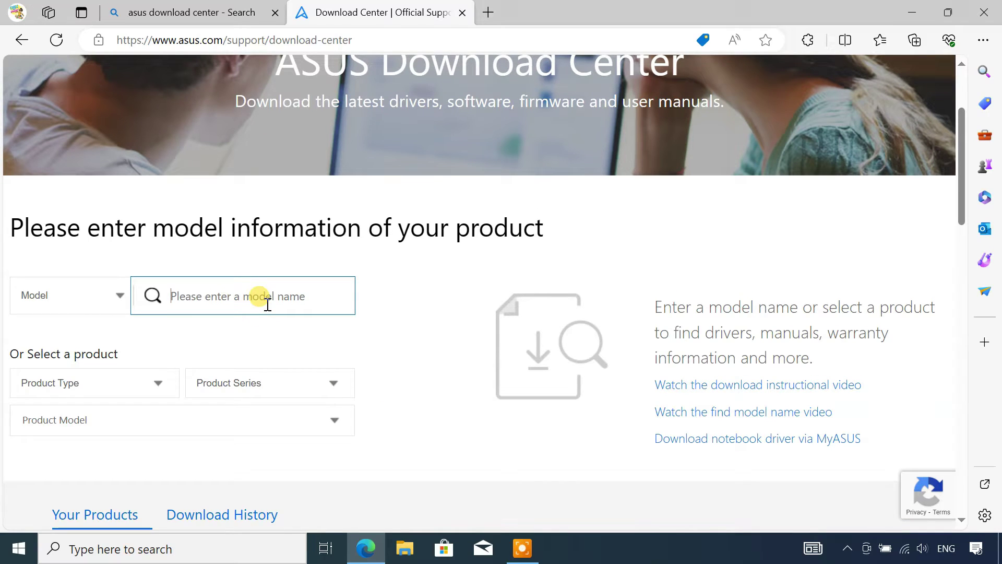
click(165, 545)
text(system information)
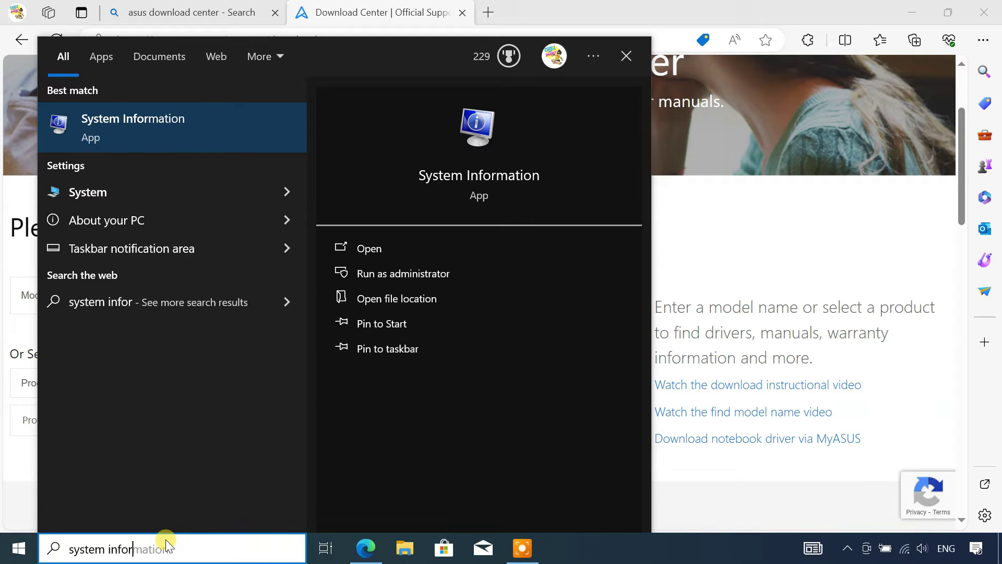
click(232, 133)
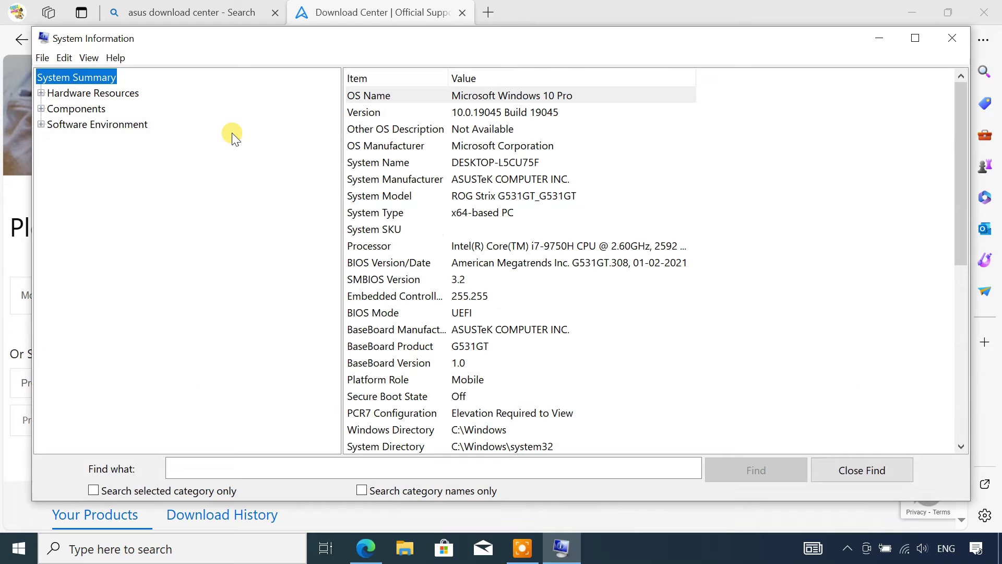
click(410, 195)
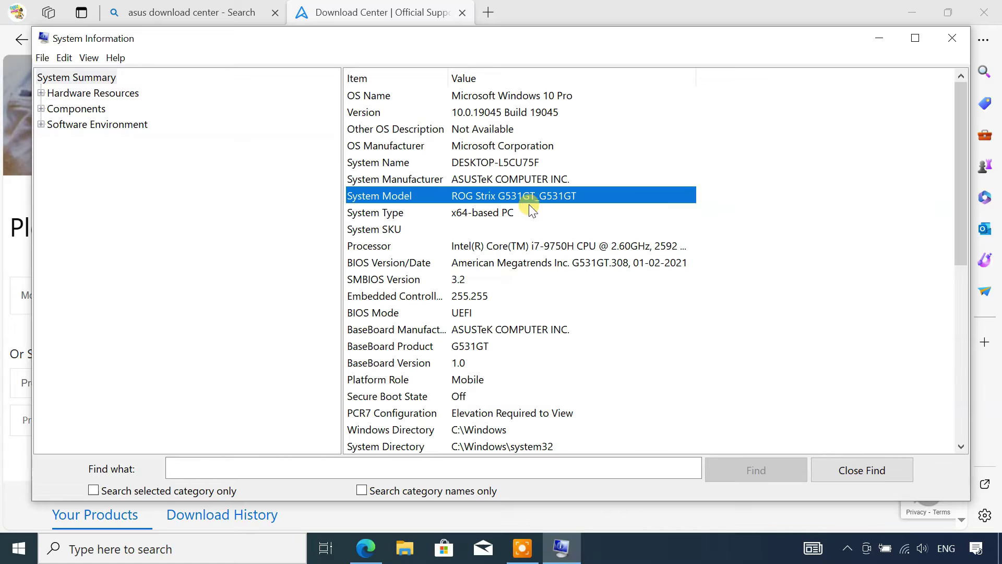
Close System Information, search for G531GT, and choose the ROG Strix G G531GT-AL541T model
click(952, 43)
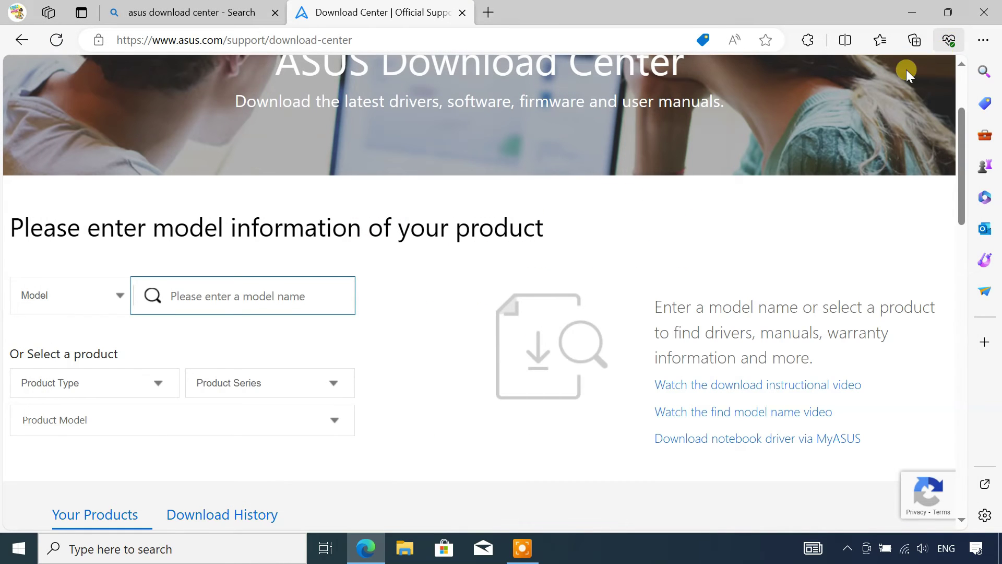
text(G)
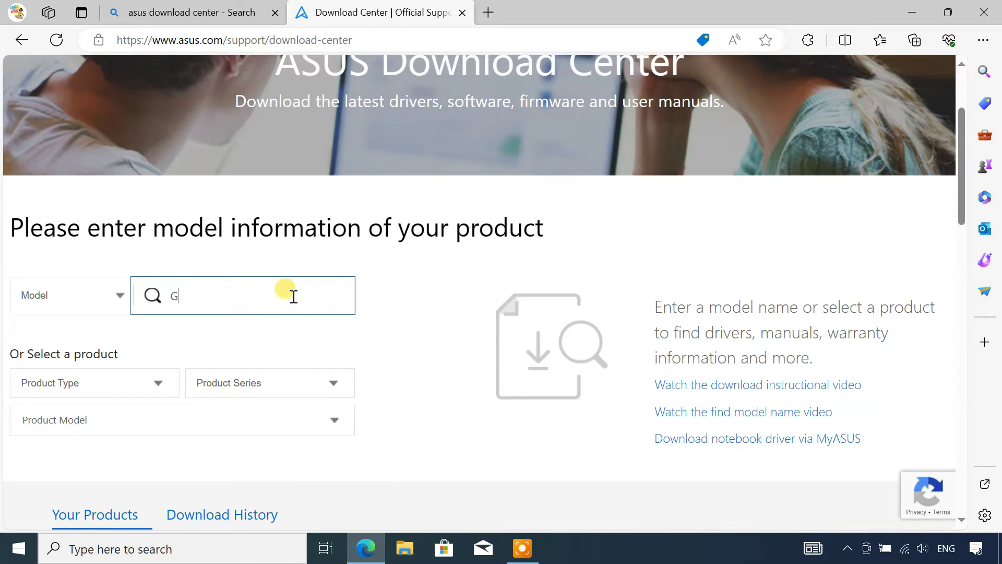
text(531GT)
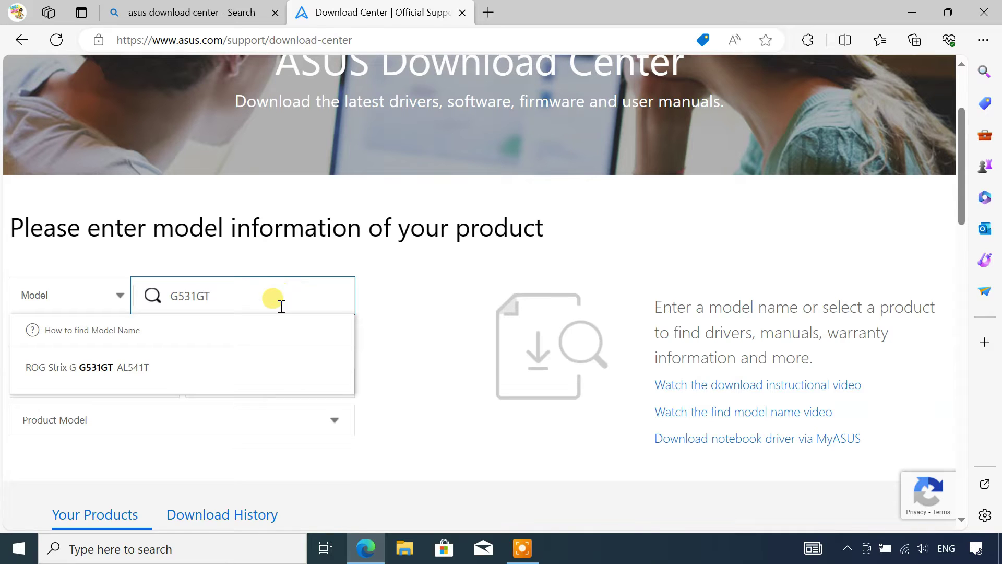
click(123, 373)
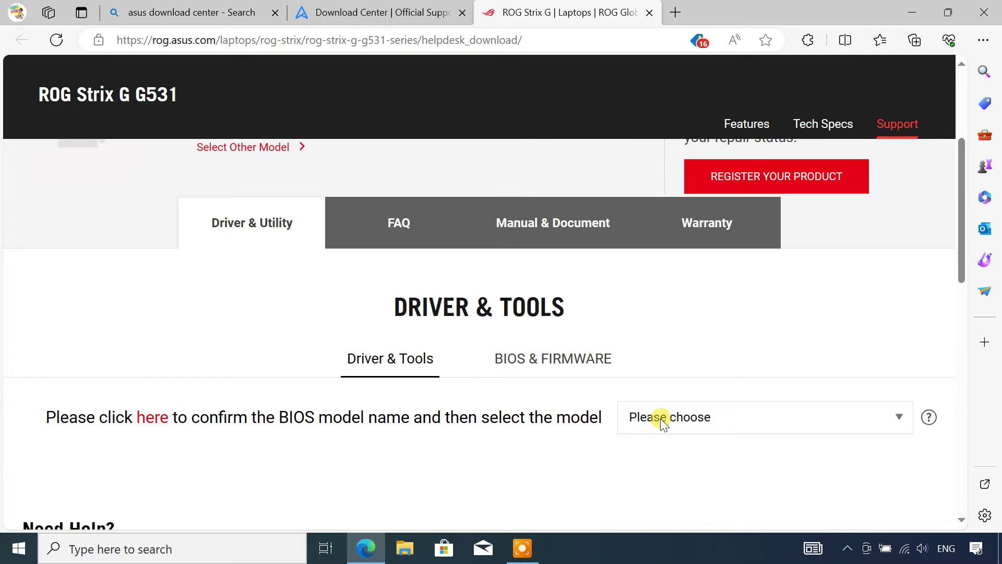
Set the model to G531GT and the operating system to Windows 10 64-bit
click(660, 418)
click(675, 476)
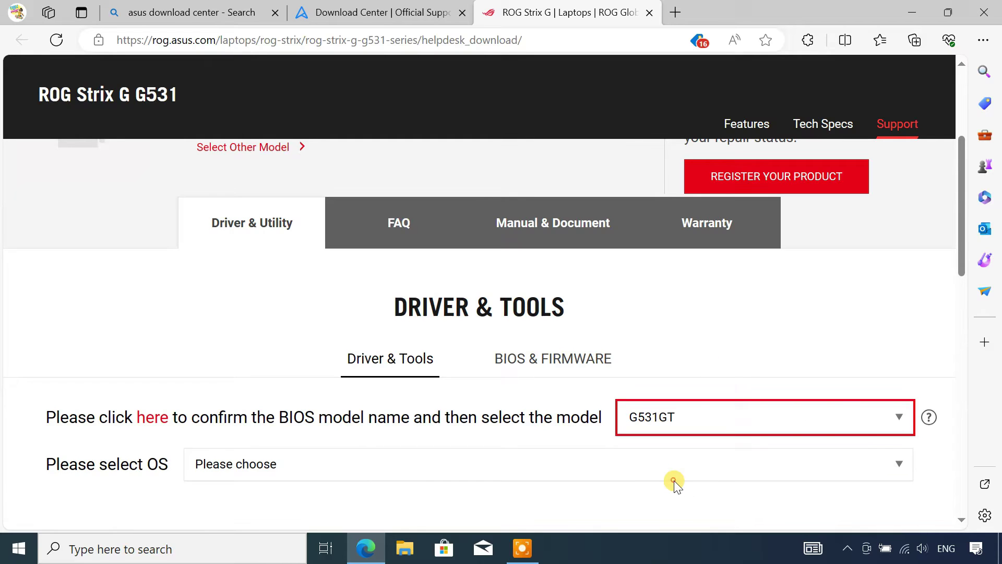
click(361, 471)
click(308, 421)
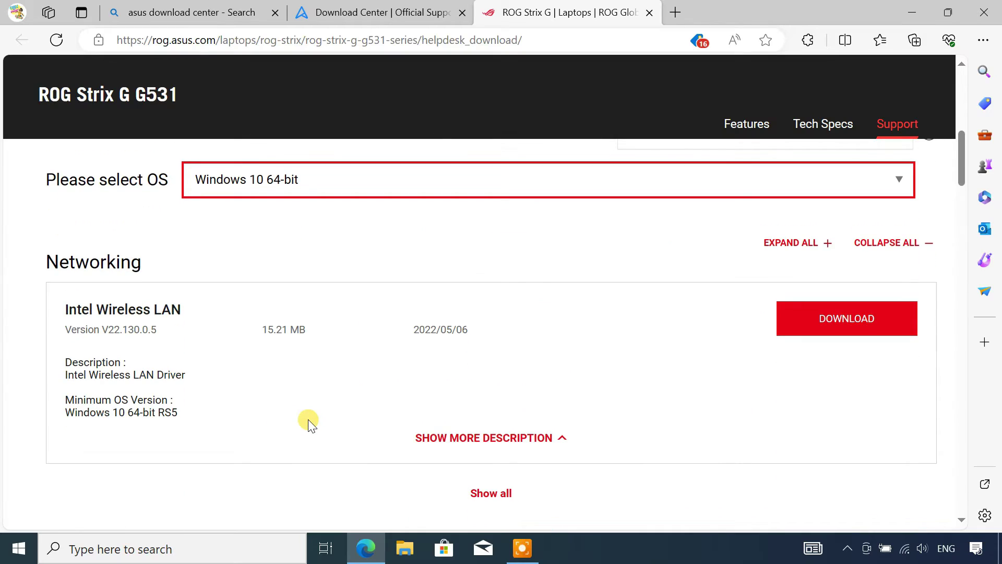
Find the Hotfix keyboard firmware update tool and expand the full Software and Utility list
scroll(310, 420, down, 10)
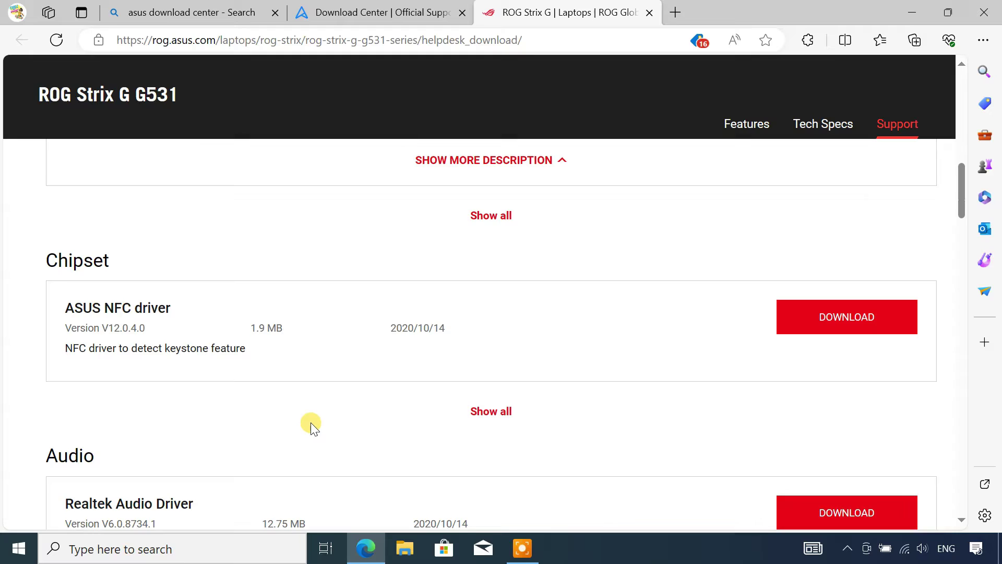
scroll(311, 423, down, 10)
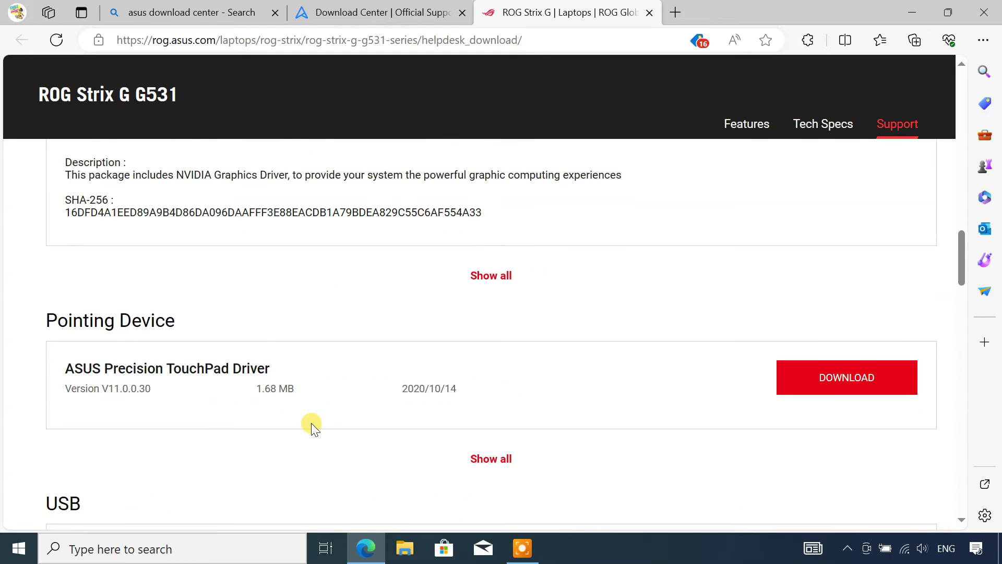
scroll(311, 423, down, 15)
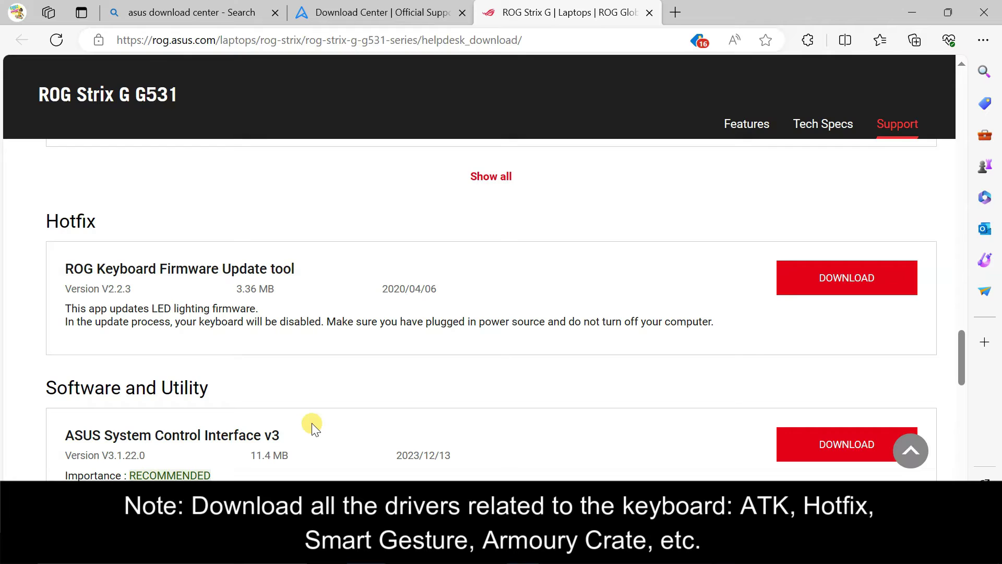
drag(66, 268, 309, 266)
scroll(308, 267, down, 4)
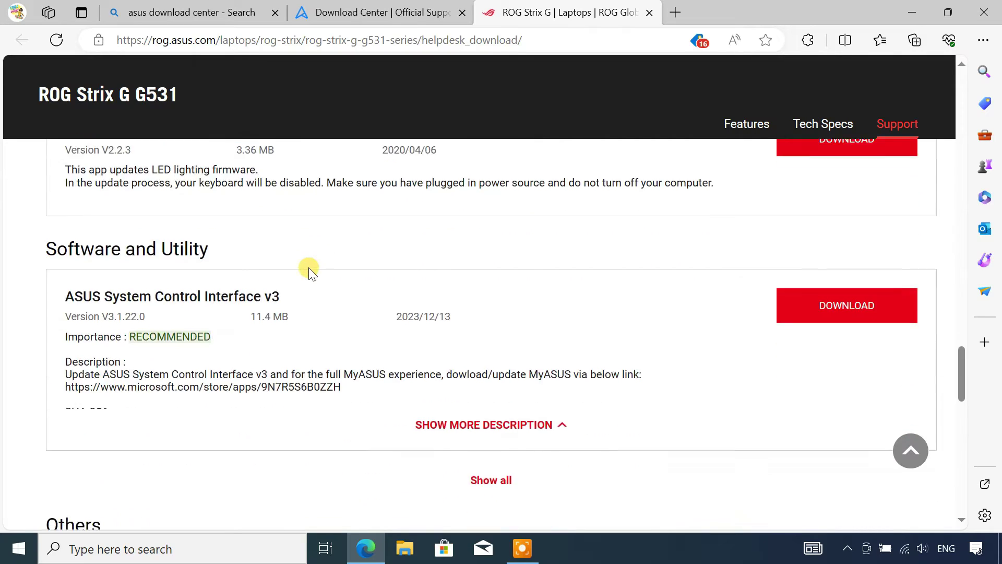
click(491, 406)
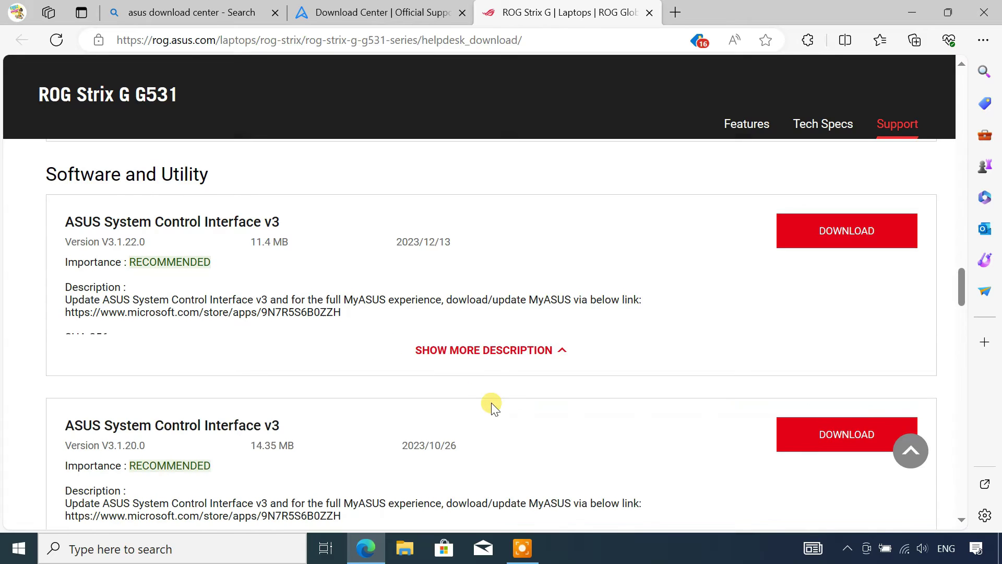
scroll(491, 405, down, 5)
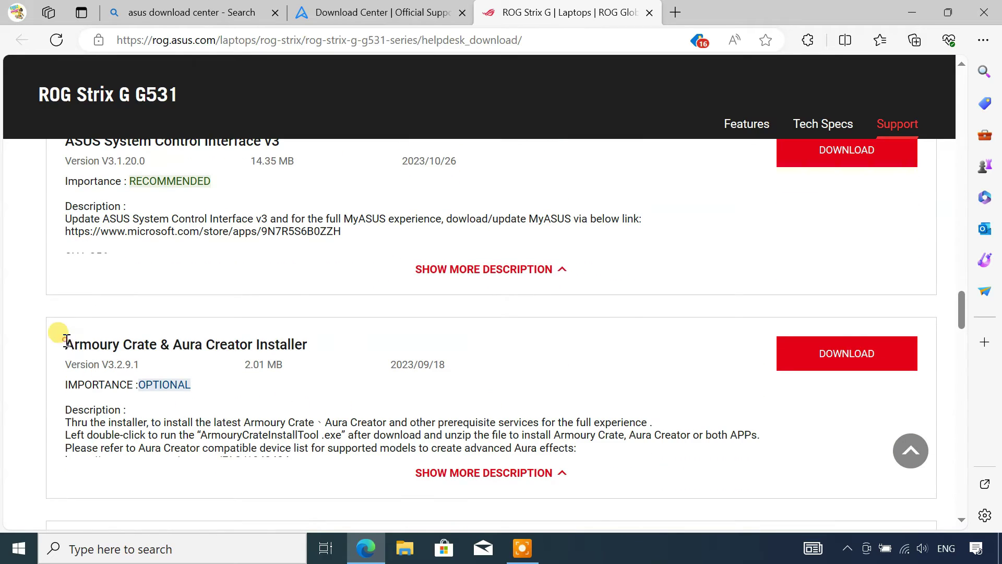
Download the Armoury Crate & Aura Creator installer and ROG Keyboard Firmware Update tool, then show their folder
drag(67, 342, 329, 344)
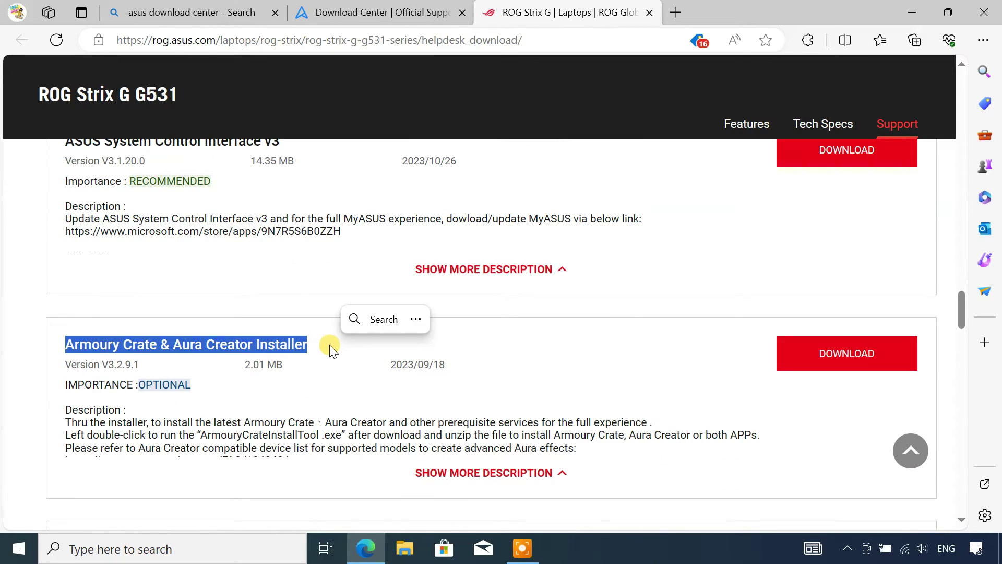
click(782, 367)
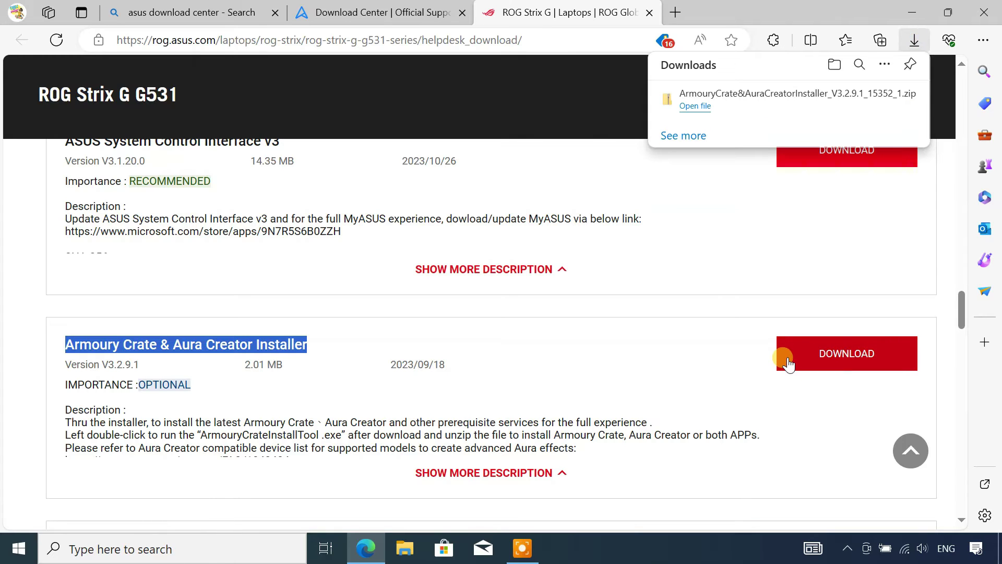
scroll(788, 363, up, 10)
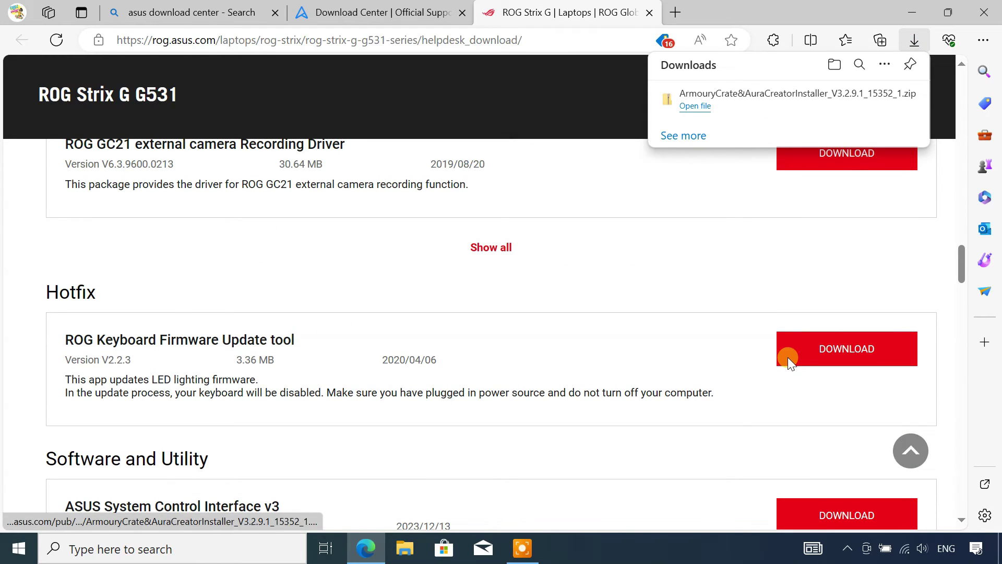
click(832, 359)
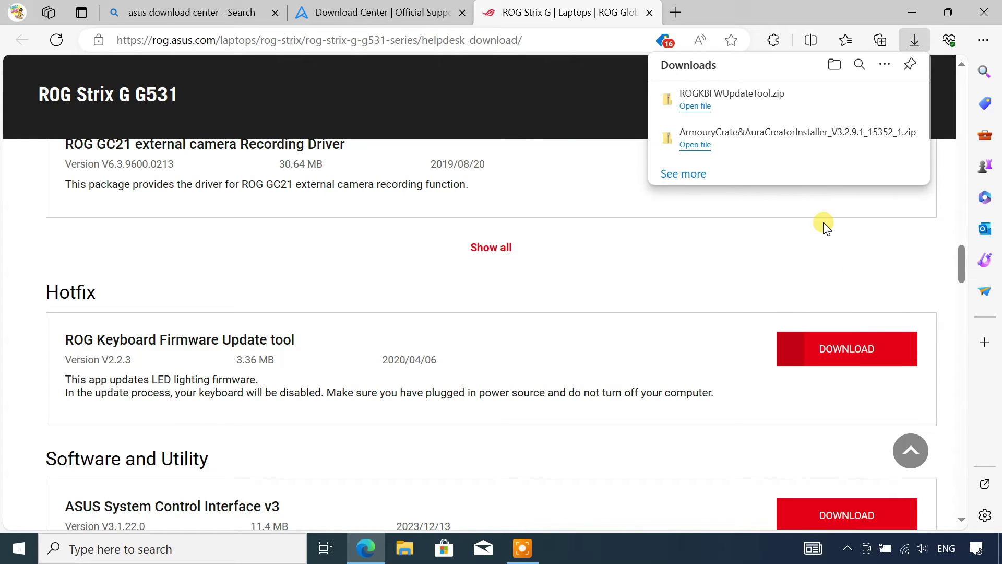
mouse_move(808, 142)
click(861, 140)
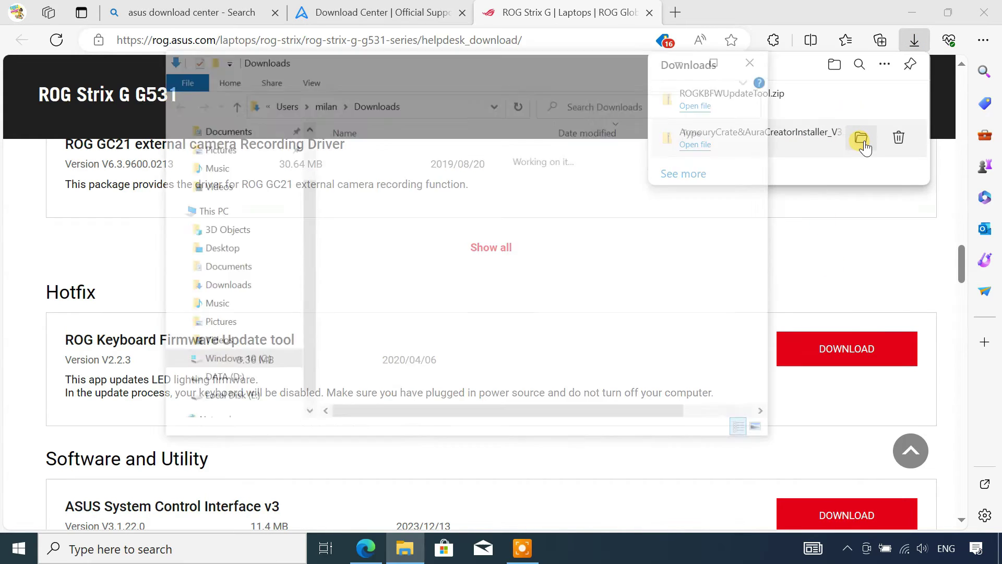
Minimize Edge and extract ROGKBFWUpdateTool.zip into its own folder with 7-Zip
click(910, 15)
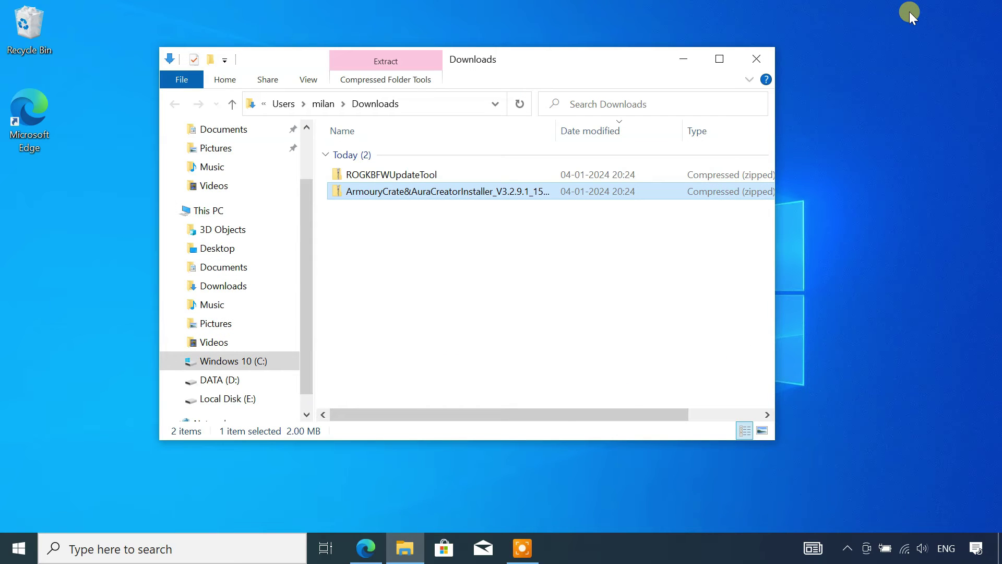
click(403, 223)
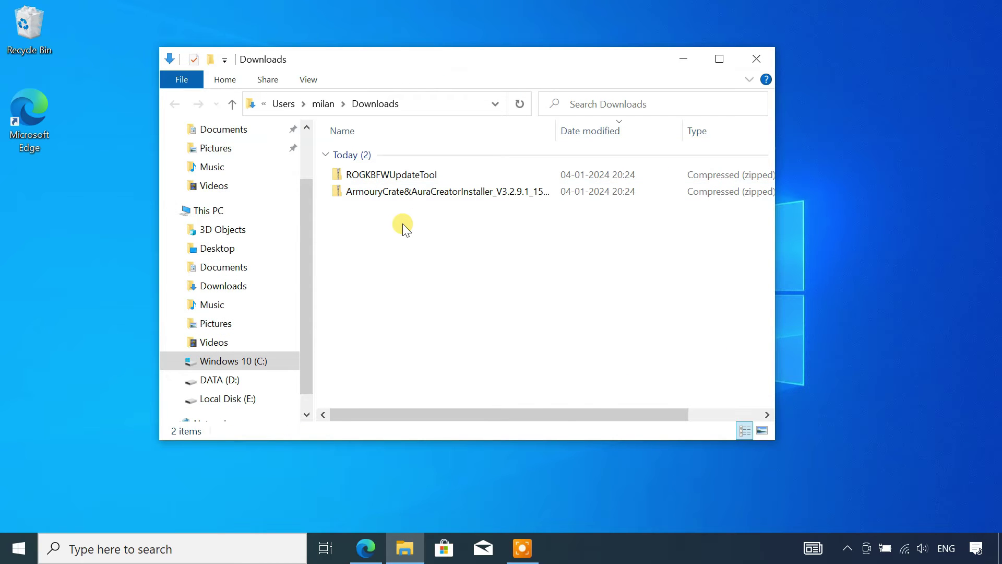
click(395, 175)
right_click(394, 175)
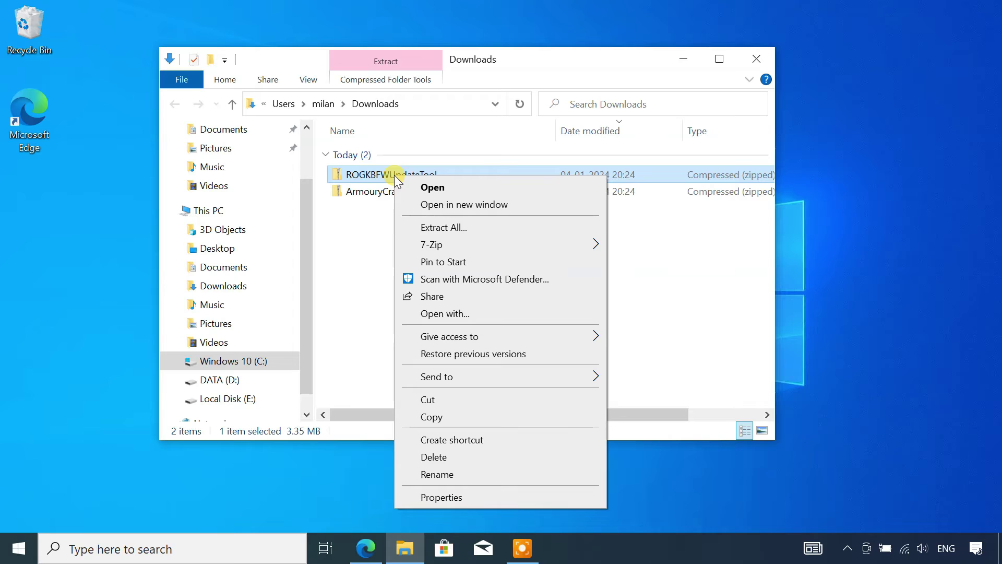
mouse_move(455, 243)
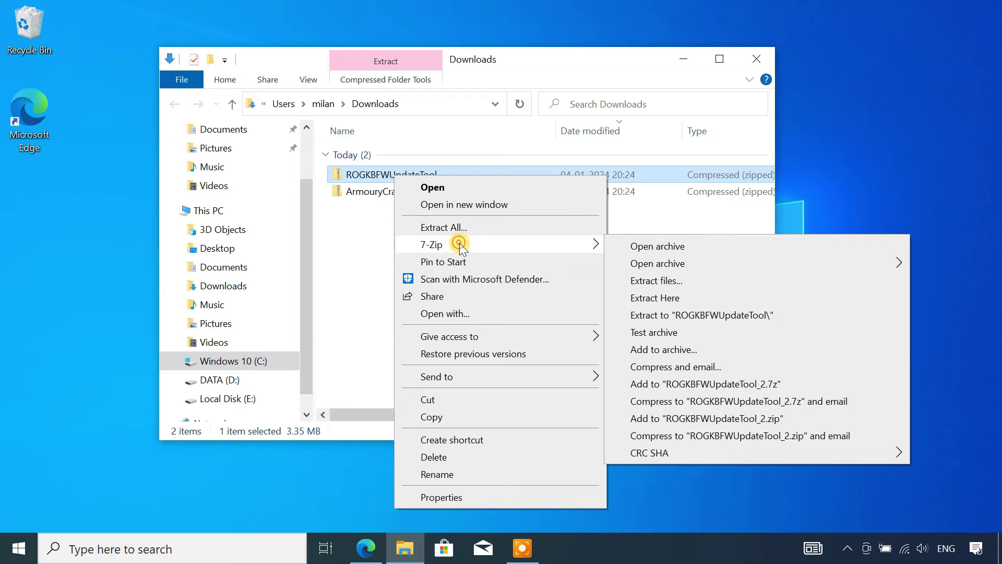
click(642, 317)
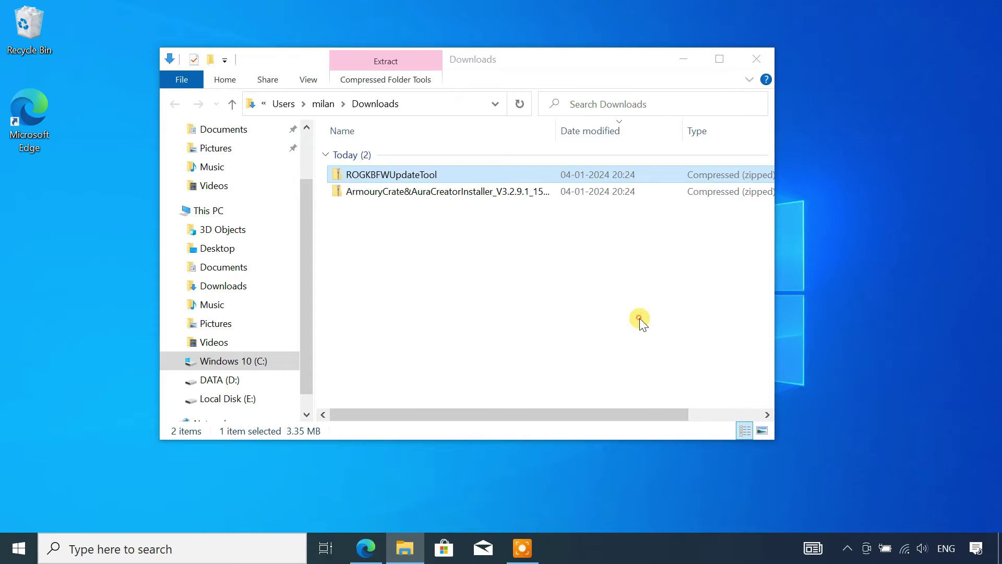
Extract the Armoury Crate installer zip into its own folder and select the ROGKBFWUpdateTool folder
click(473, 196)
right_click(473, 197)
mouse_move(526, 264)
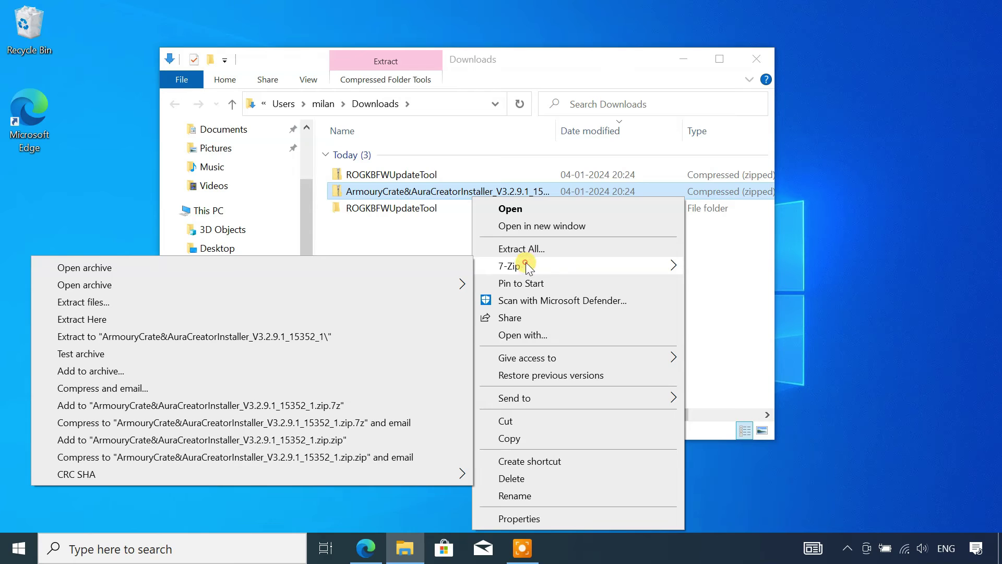
click(349, 338)
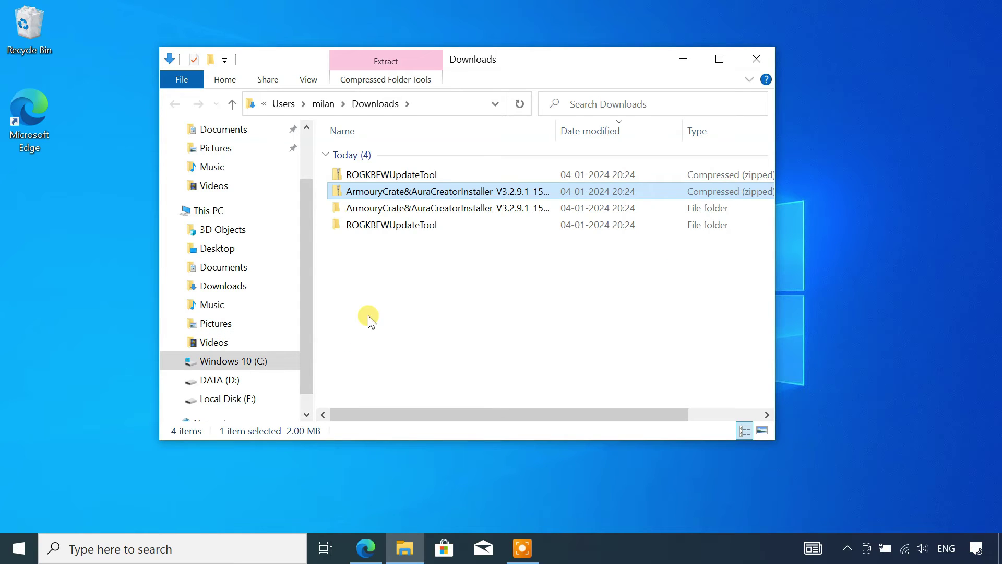
click(397, 224)
Launch ROGKBFWUpdateTool, run the keyboard firmware update, and dismiss the up-to-date message
double_click(397, 223)
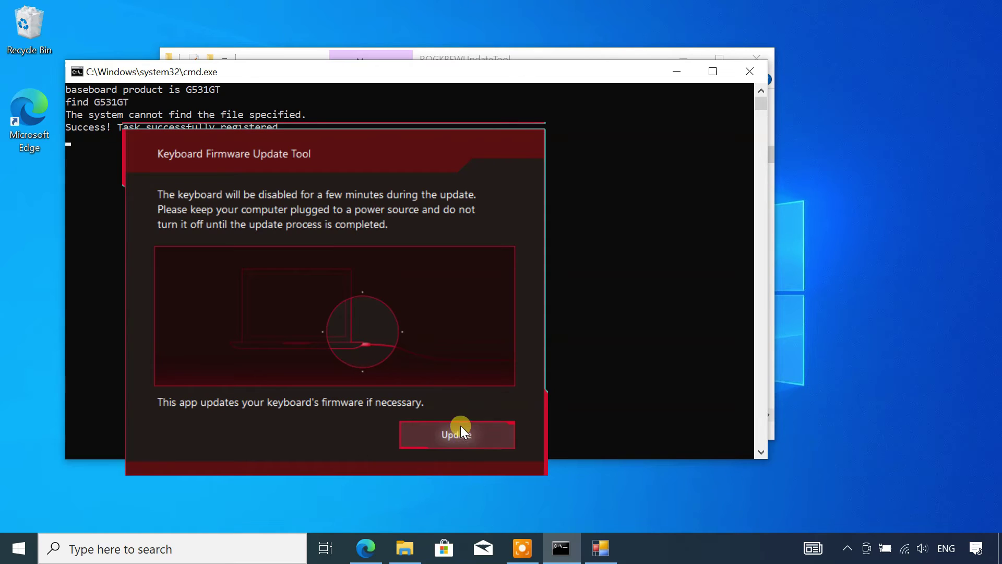
click(466, 434)
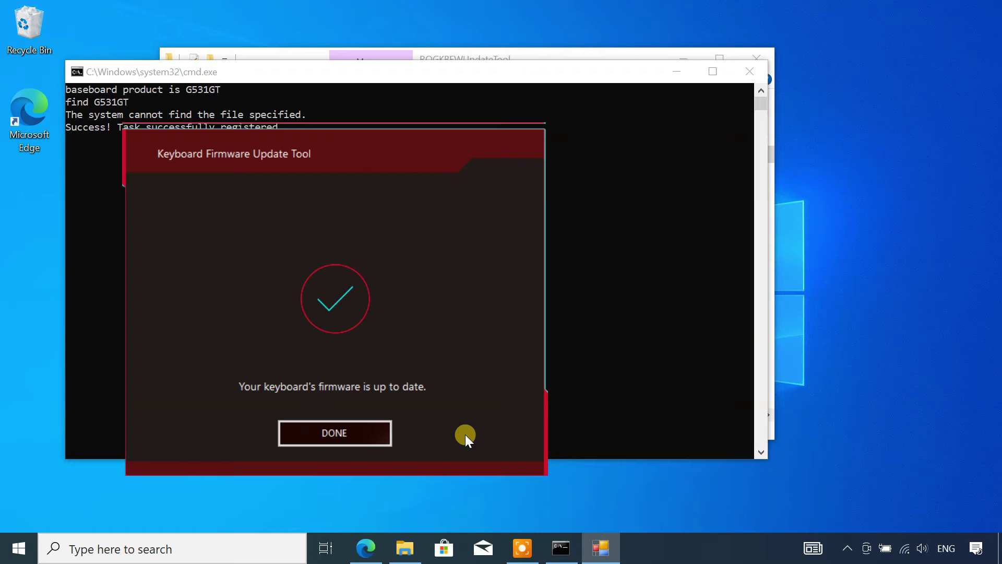
click(354, 432)
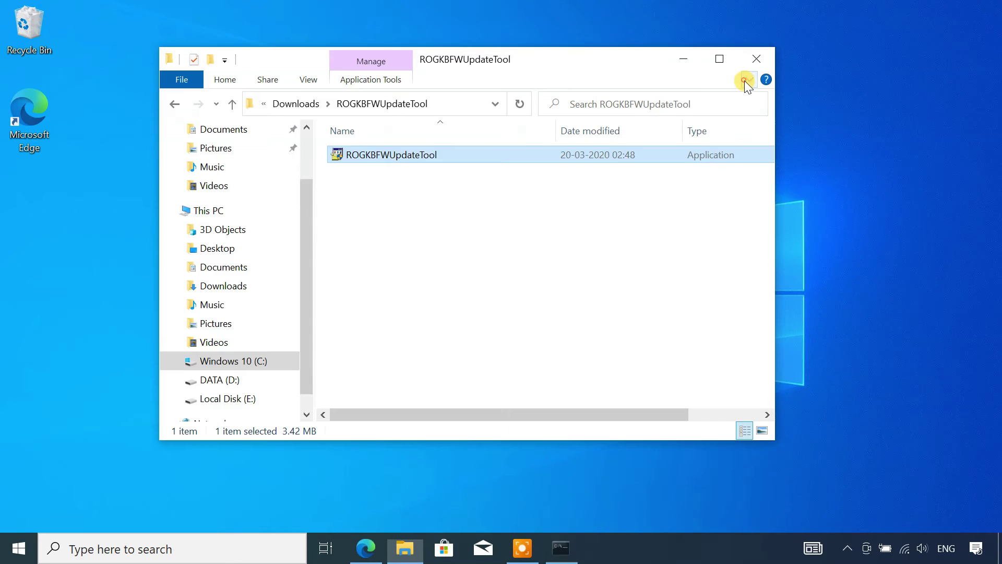
Close the command window and run ArmouryCrateInstaller from the extracted Armoury Crate folder
click(750, 79)
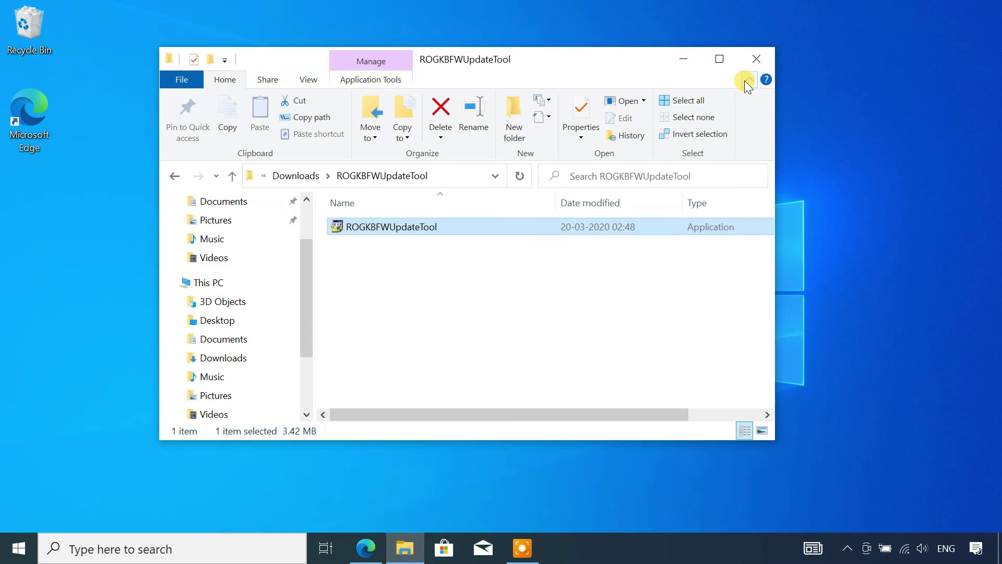
click(176, 176)
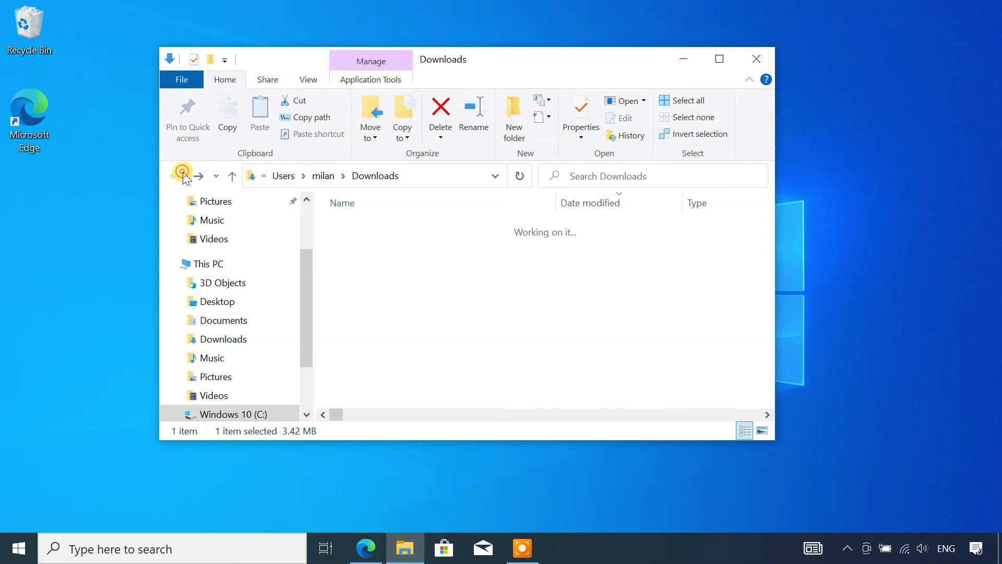
click(427, 280)
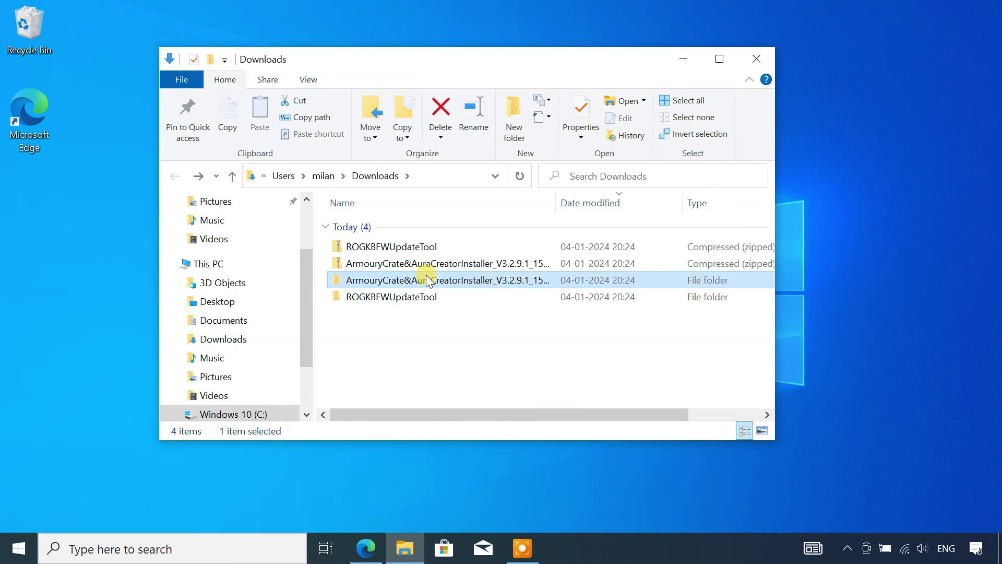
double_click(433, 280)
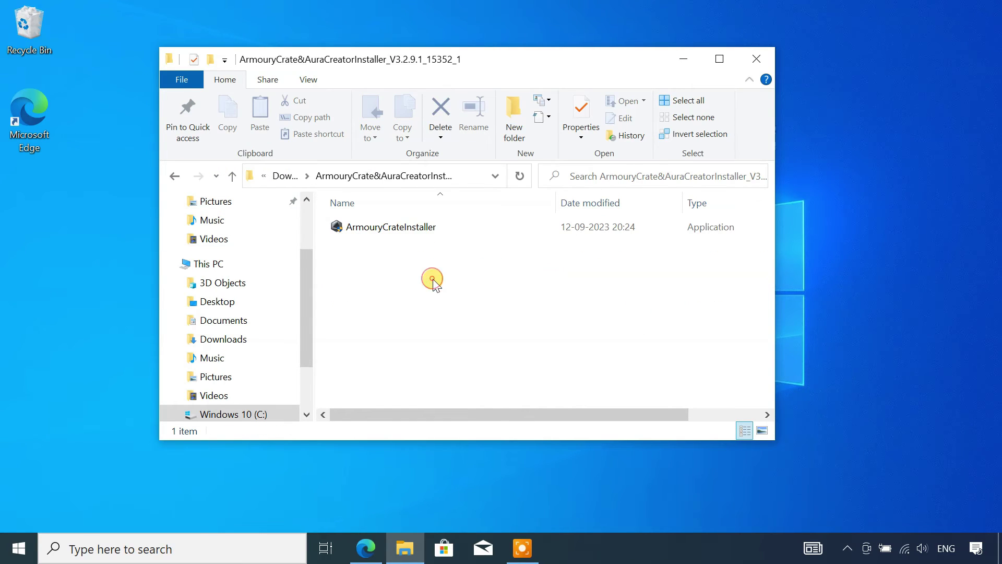
double_click(425, 226)
click(446, 386)
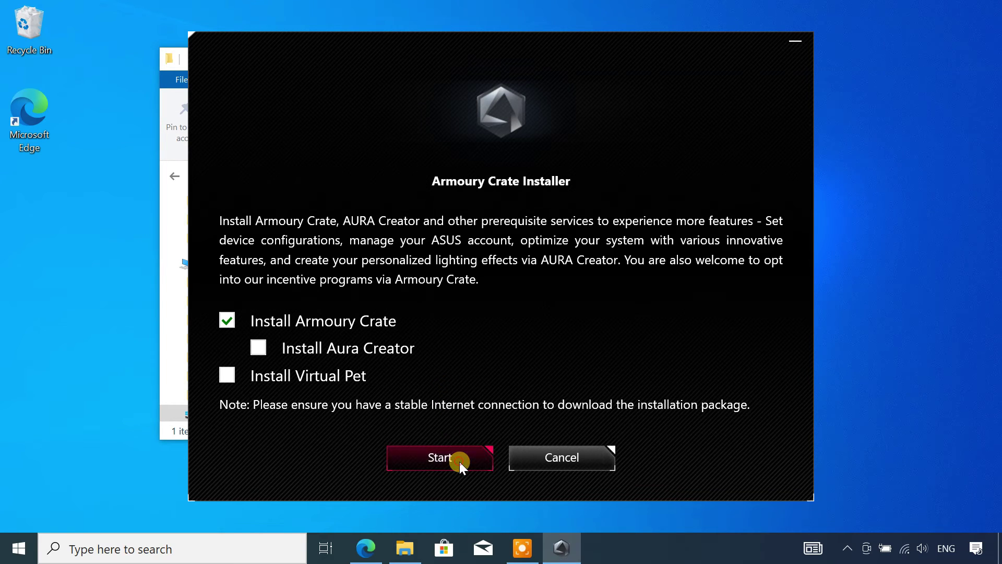
Install Armoury Crate, acknowledging the permission notice, then close it once Home appears
click(459, 461)
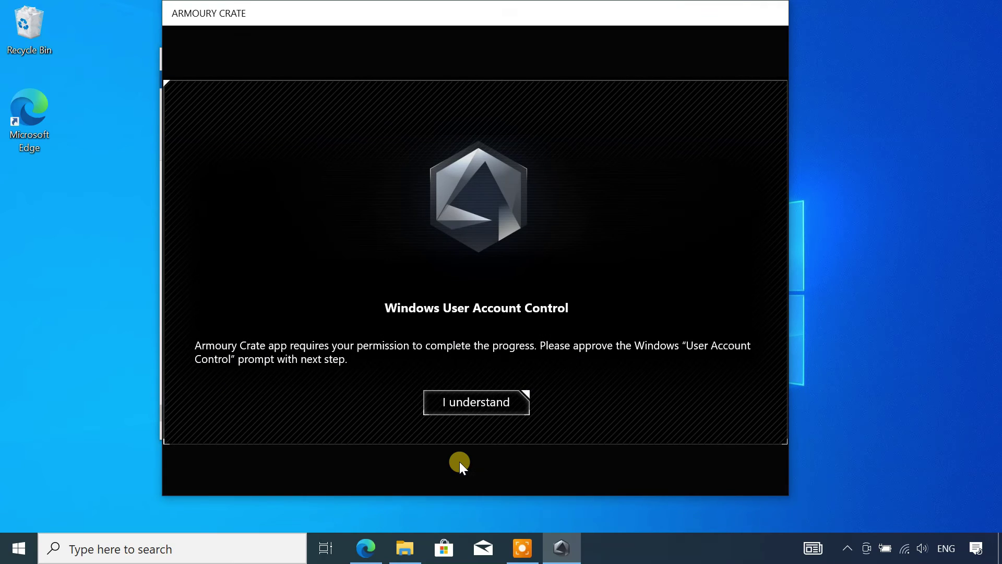
click(489, 396)
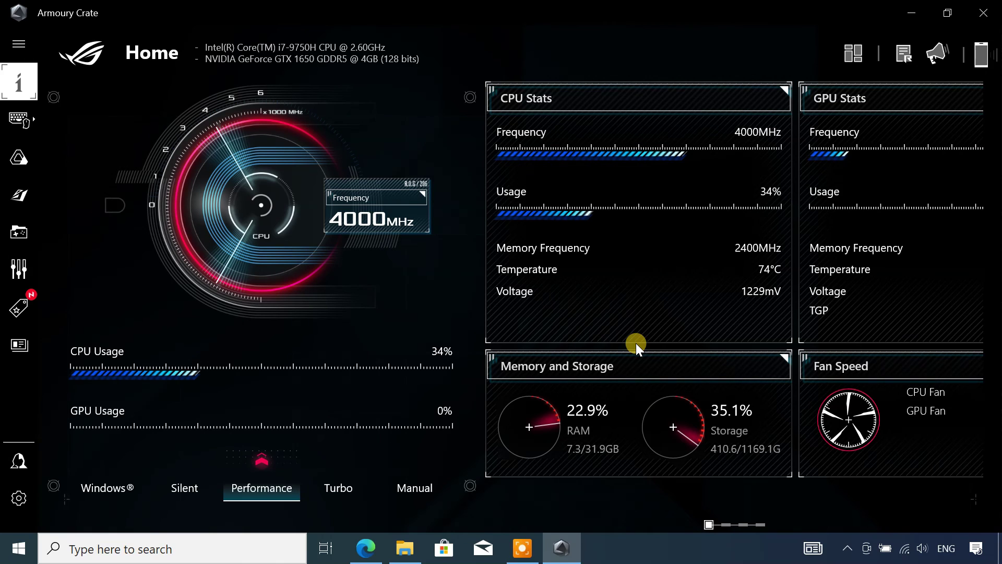
click(975, 13)
Close the File Explorer window, leaving the empty desktop
click(763, 54)
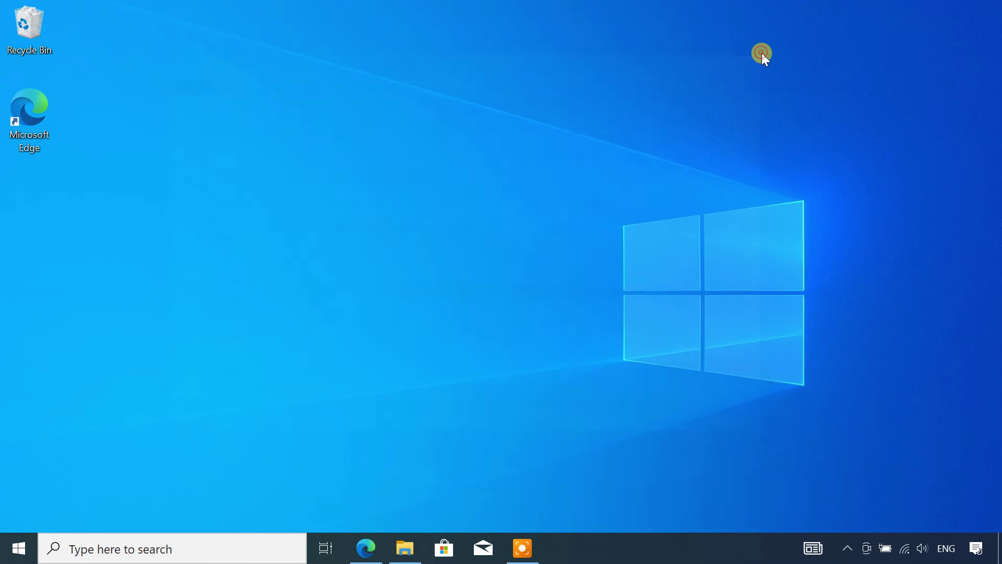